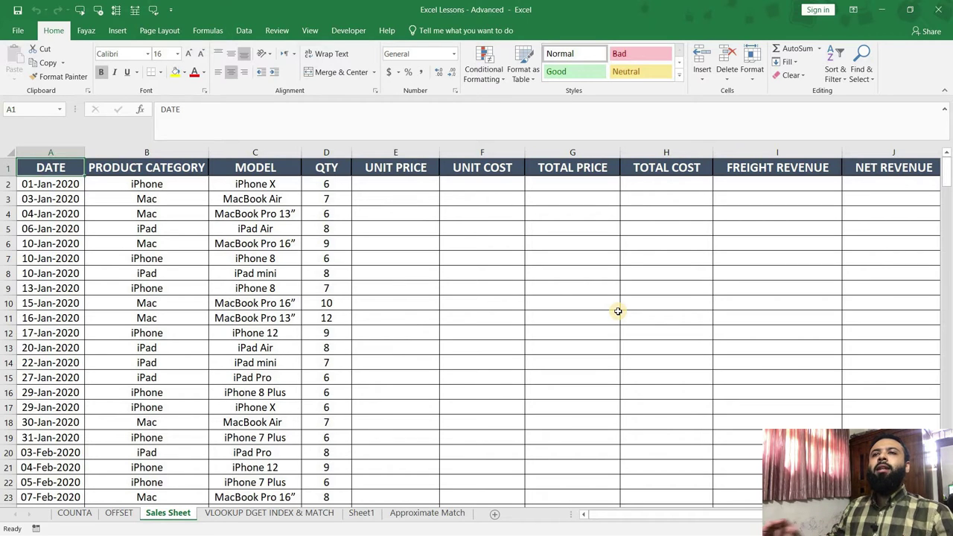
Examine the Sales Sheet columns from product category to unit cost and the lookup method headings in C1:J1 of Sheet1.
click(191, 155)
click(268, 155)
click(327, 153)
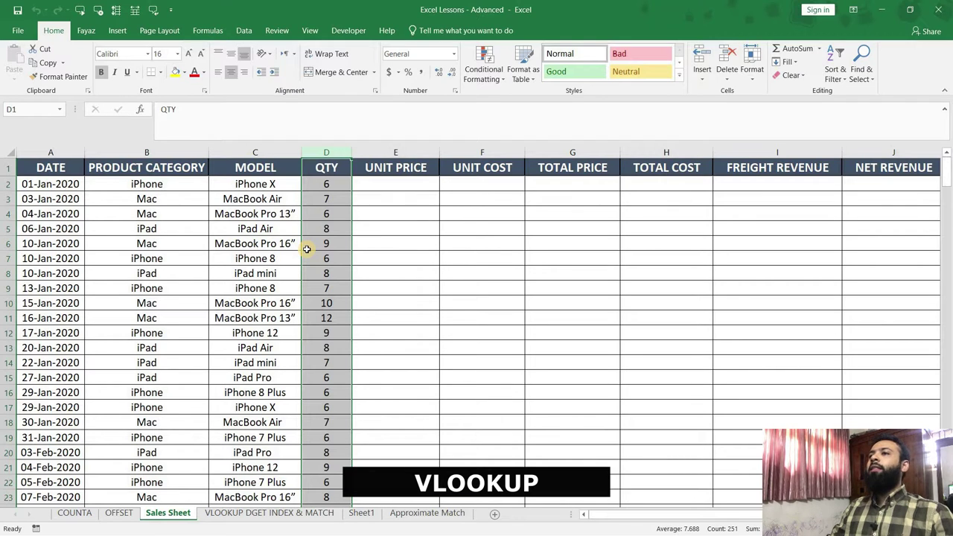
click(413, 152)
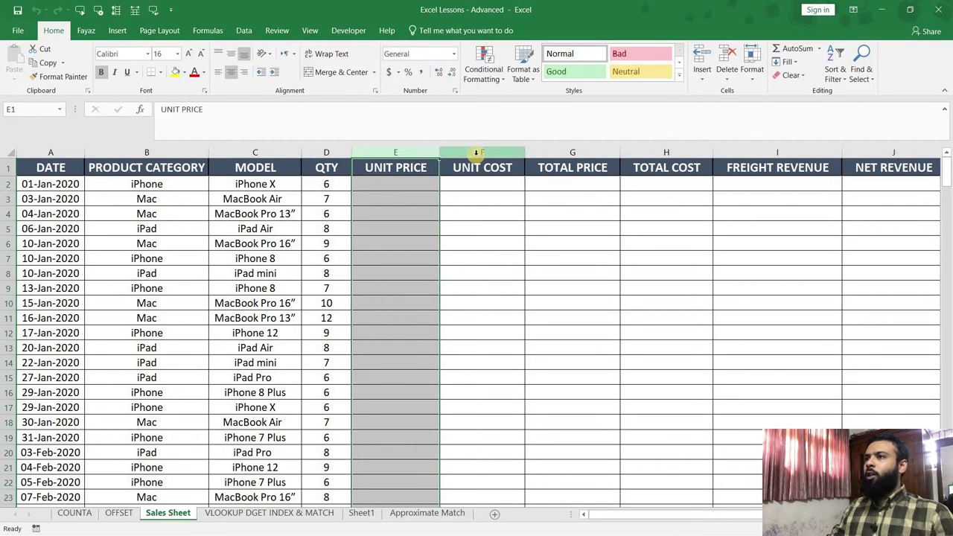
click(475, 152)
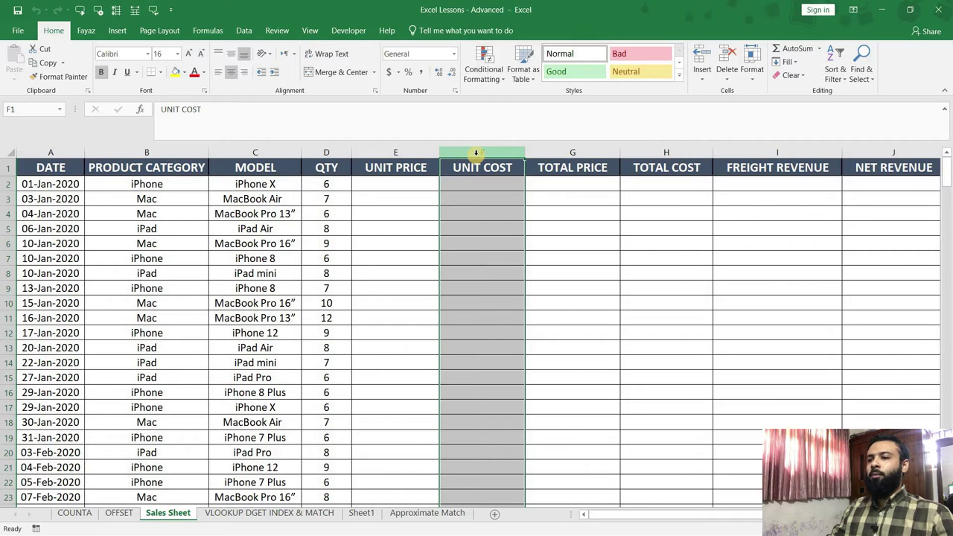
key(ctrl+Page_Down)
key(ctrl+Page_Down)
drag(266, 164, 862, 167)
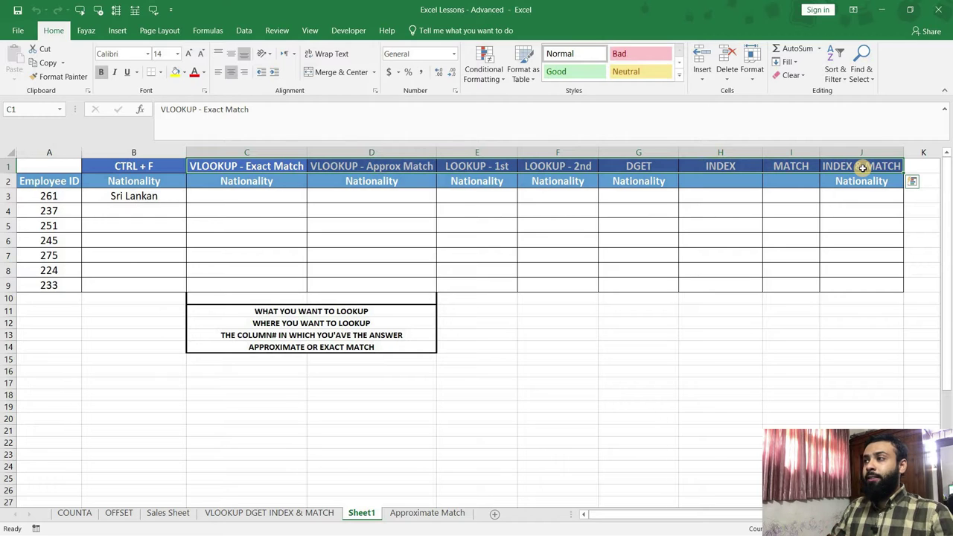
click(282, 512)
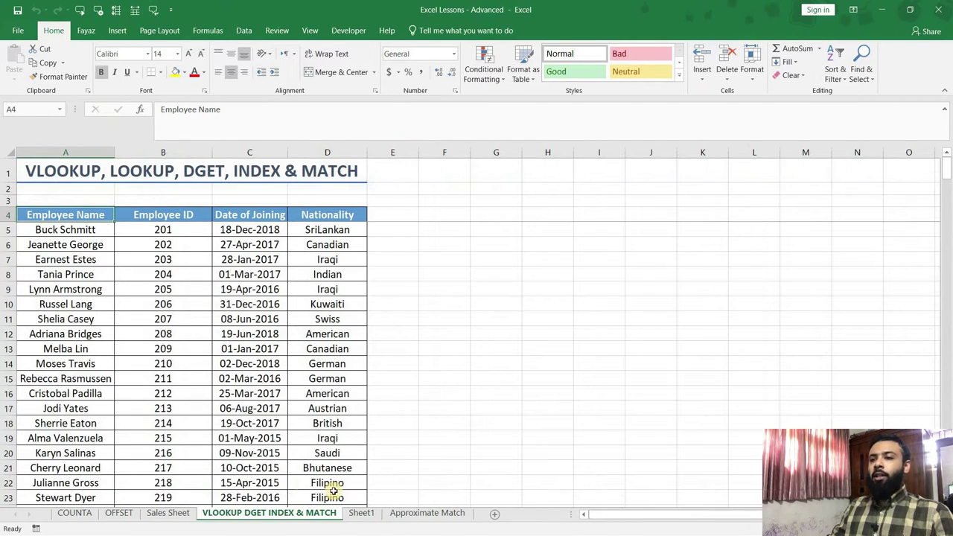
click(167, 513)
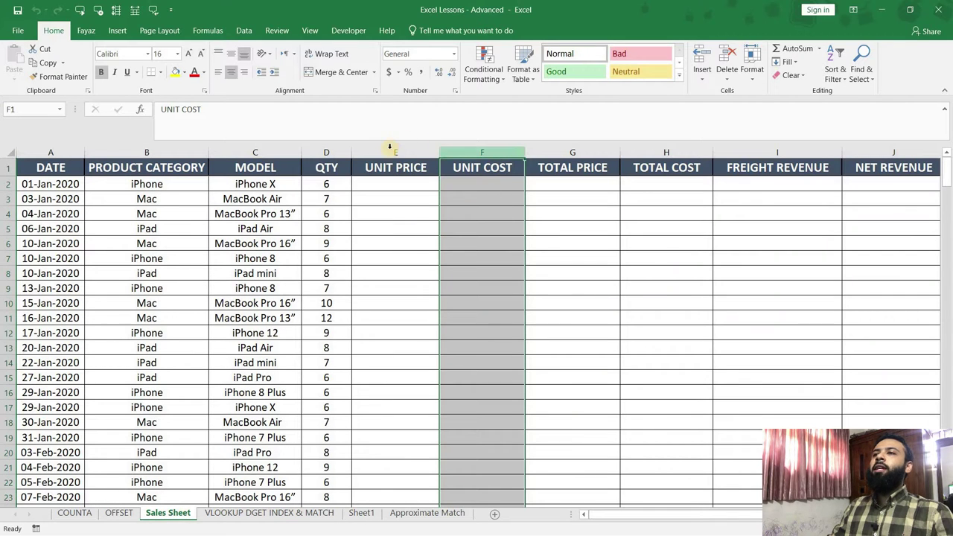
click(388, 148)
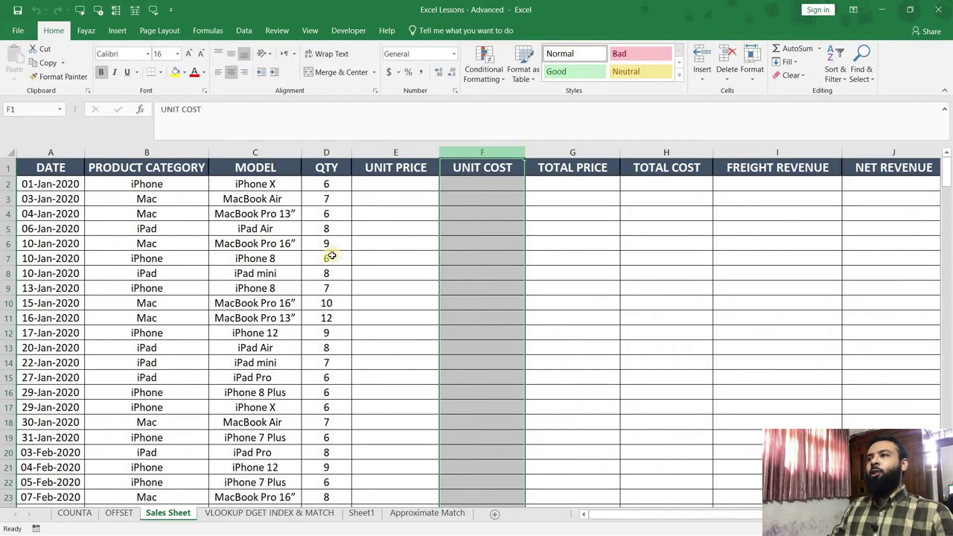
Clear the nationality from cell B3 of Sheet1.
key(ctrl+Page_Down)
key(ctrl+Page_Down)
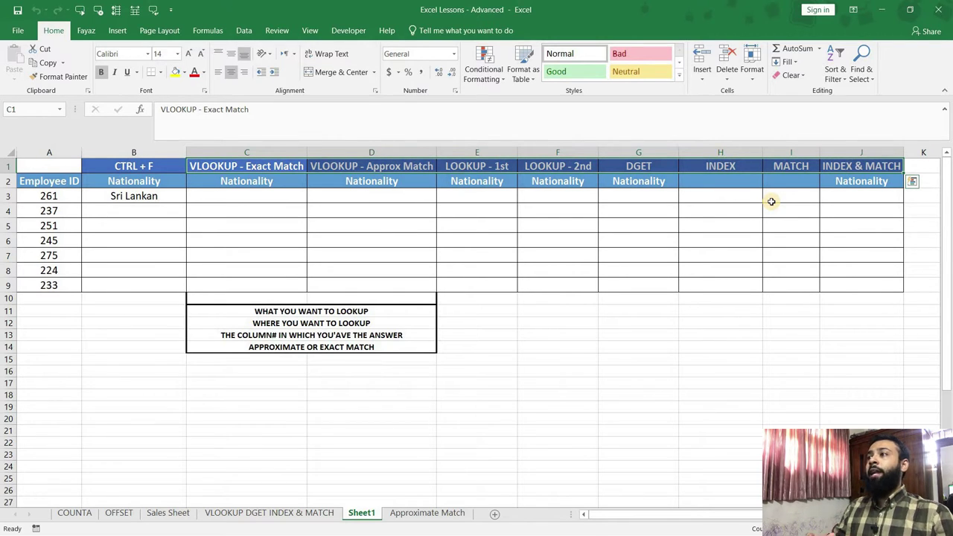
click(134, 196)
key(Delete)
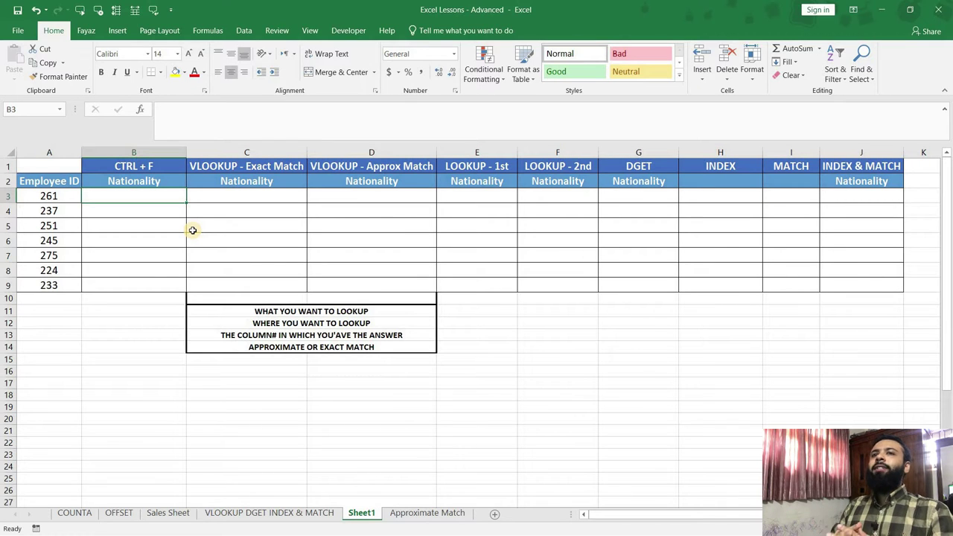
Examine the employee name, employee ID, date of joining and nationality columns on the VLOOKUP DGET INDEX & MATCH sheet.
key(ctrl+Page_Up)
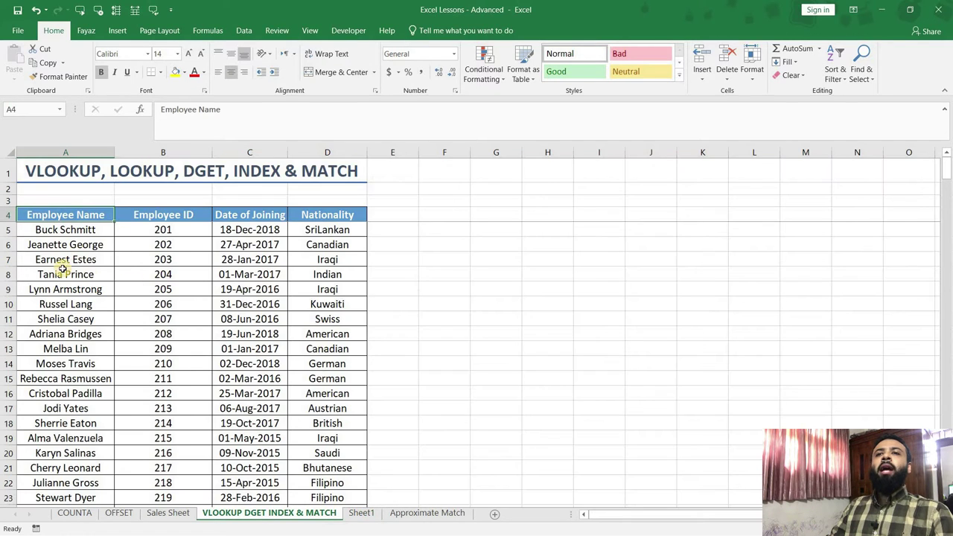
click(84, 153)
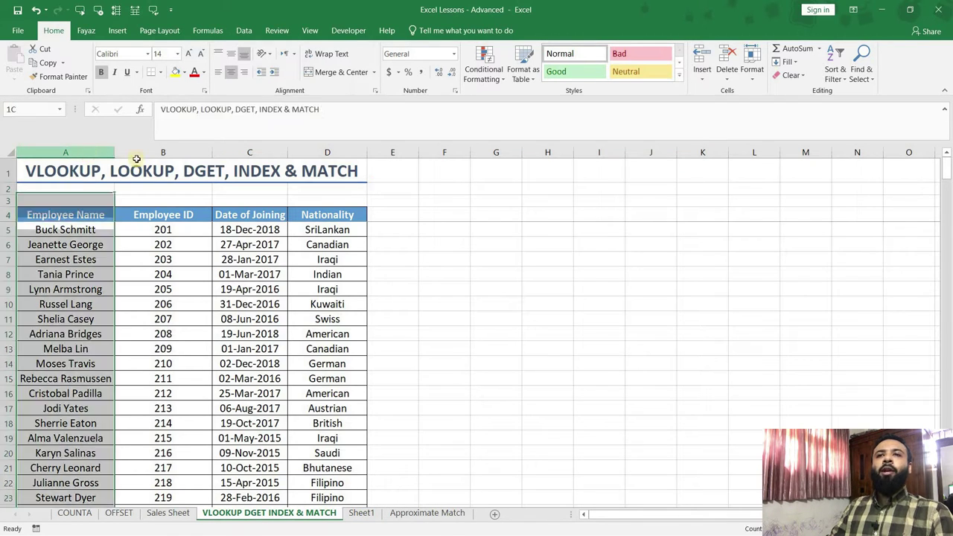
click(190, 149)
click(253, 153)
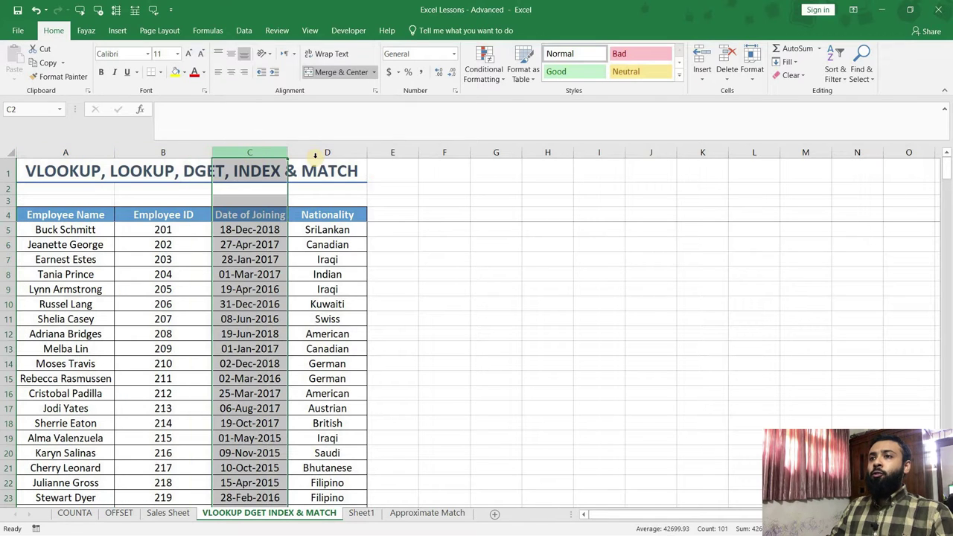
click(315, 155)
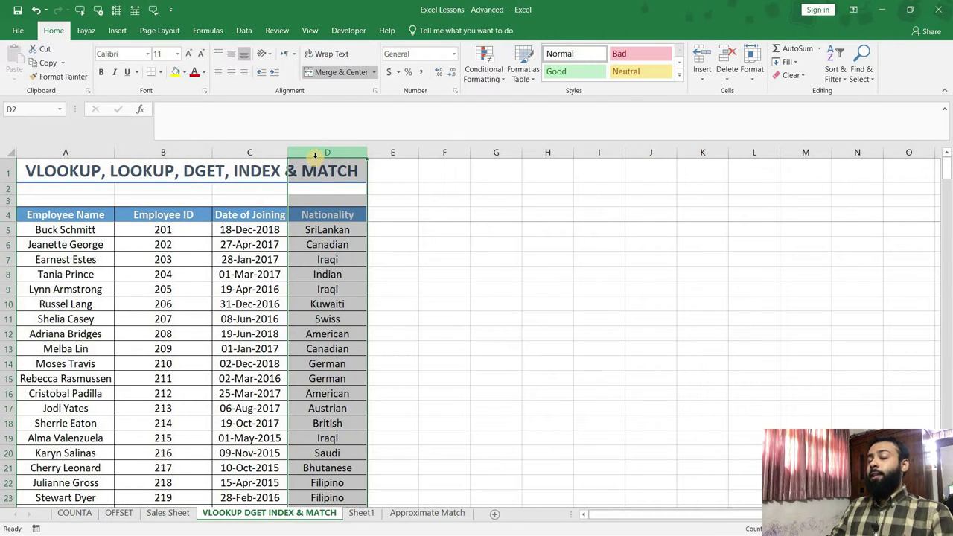
Search the Employee ID column of the VLOOKUP DGET INDEX & MATCH sheet for the ID in cell A3 of Sheet1.
click(358, 515)
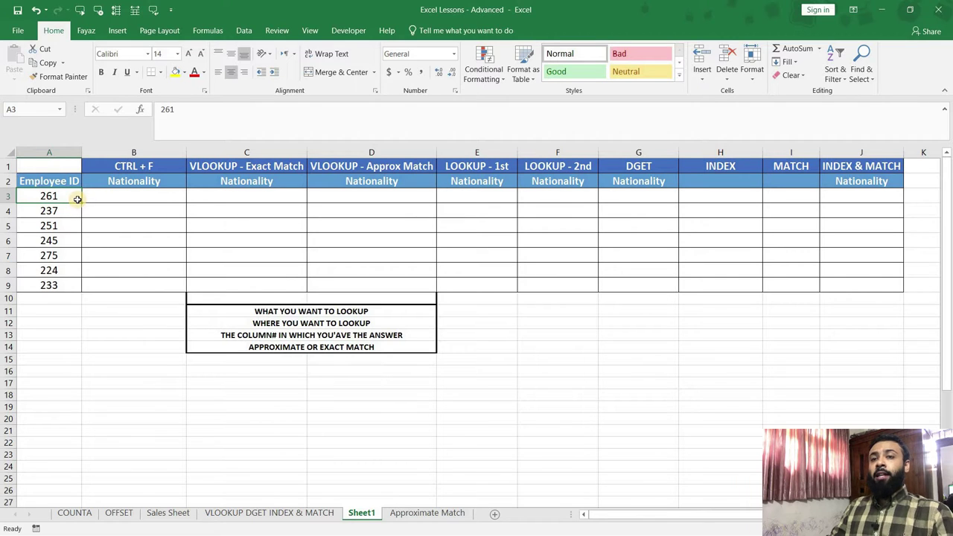
key(ctrl+c)
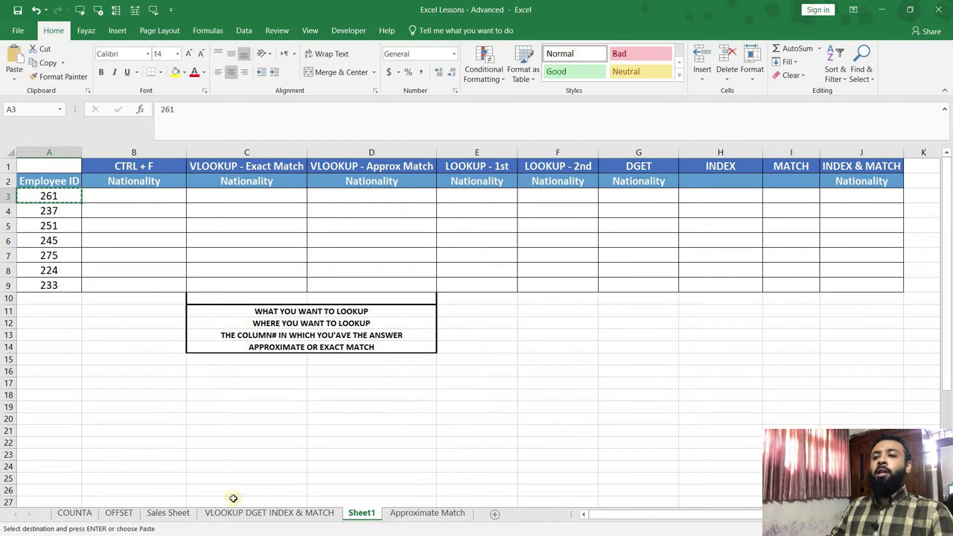
click(260, 512)
click(172, 190)
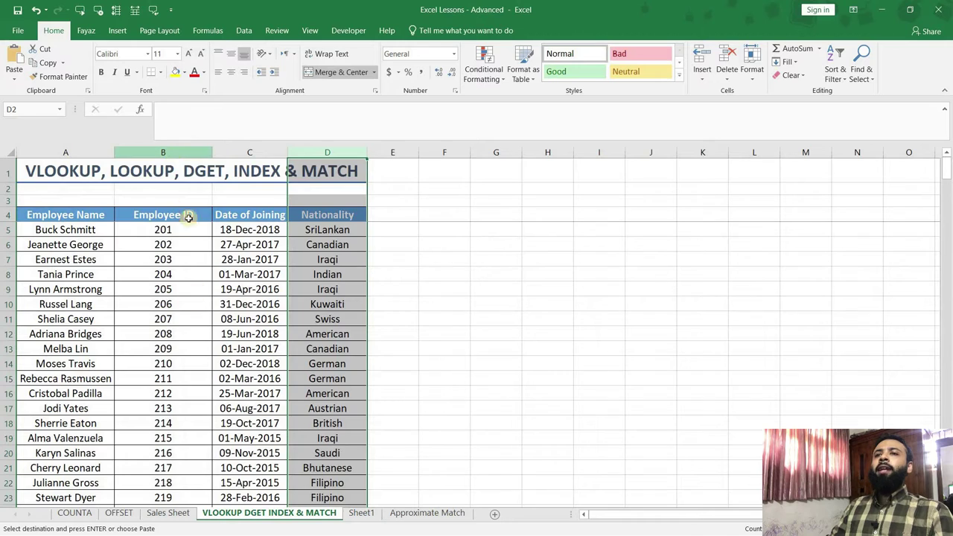
key(ctrl+space)
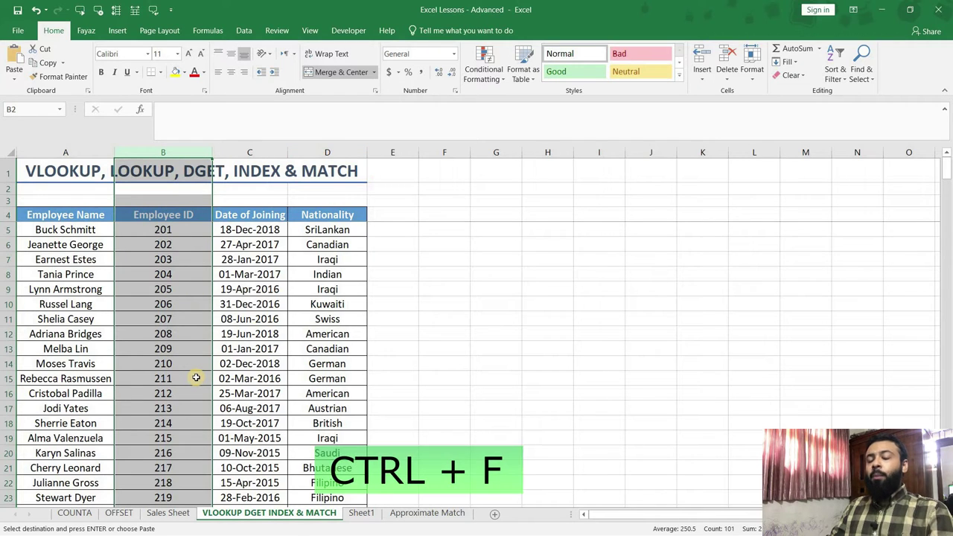
key(ctrl+f)
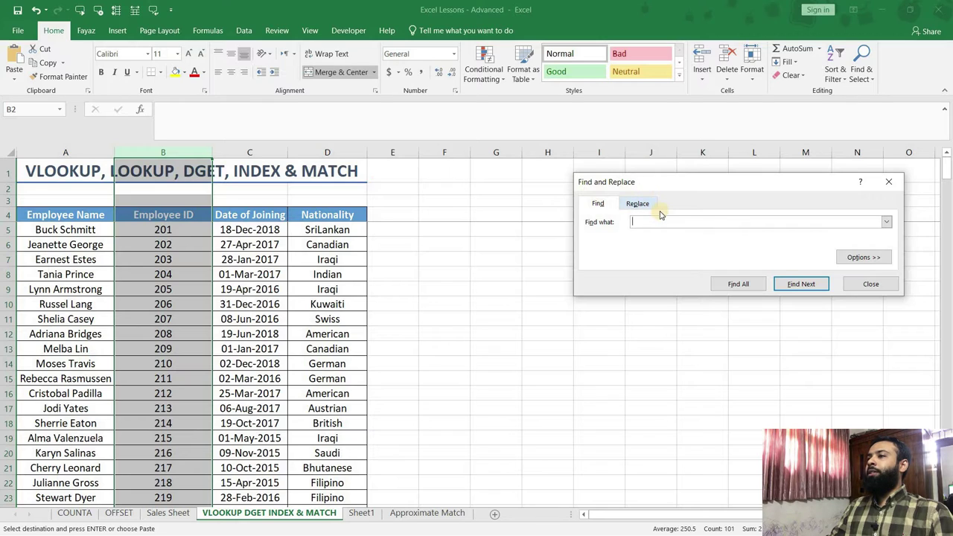
text(261)
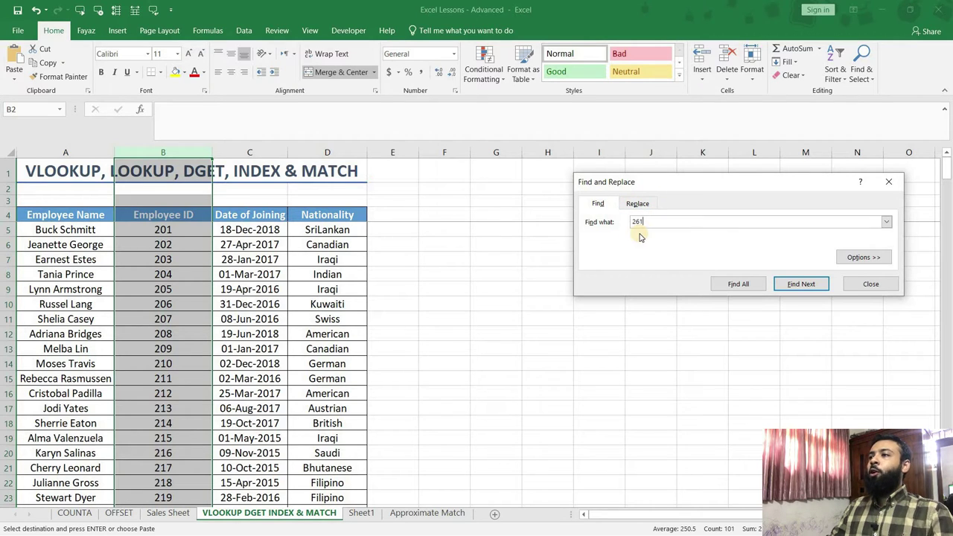
click(811, 286)
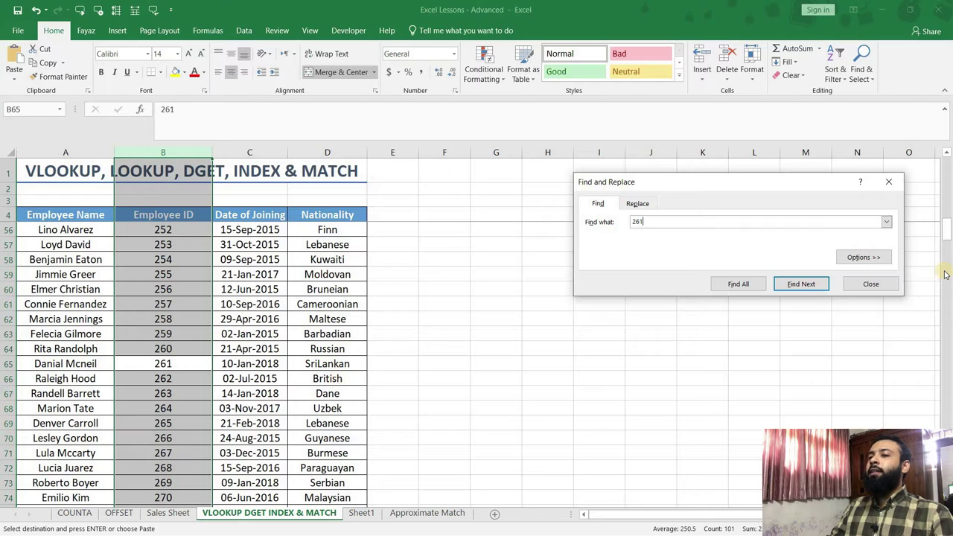
click(897, 284)
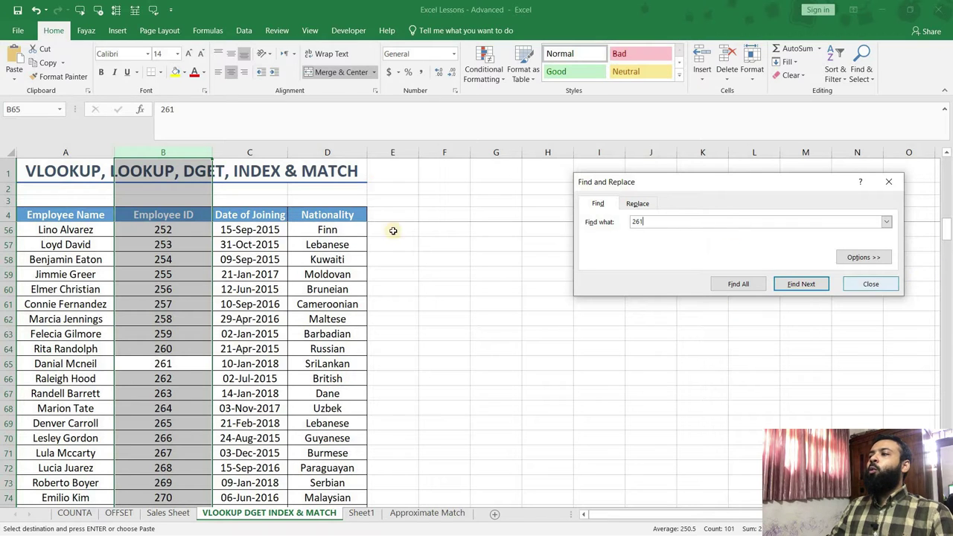
Enter "Sri Lankan" as the nationality in cell B3 of Sheet1.
click(361, 514)
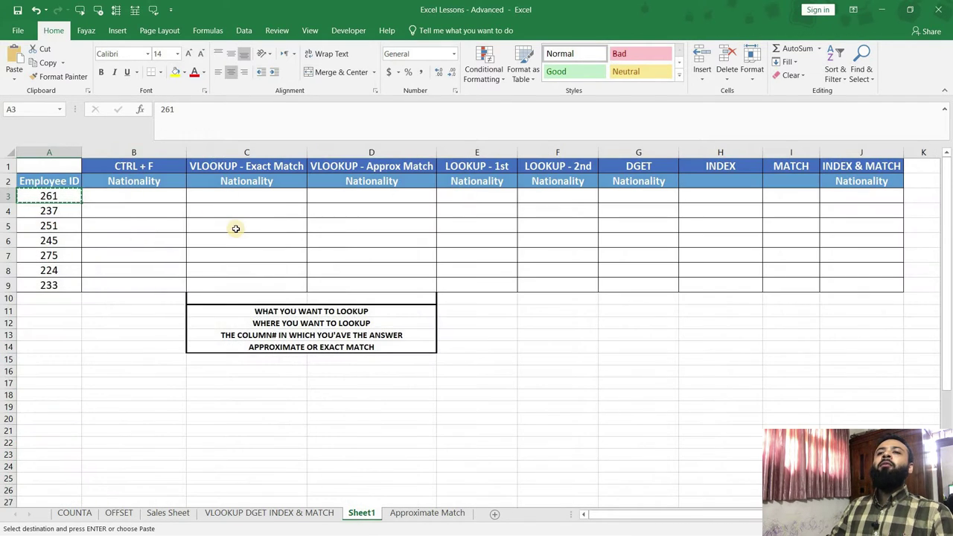
key(Right)
key(Escape)
text(Sri )
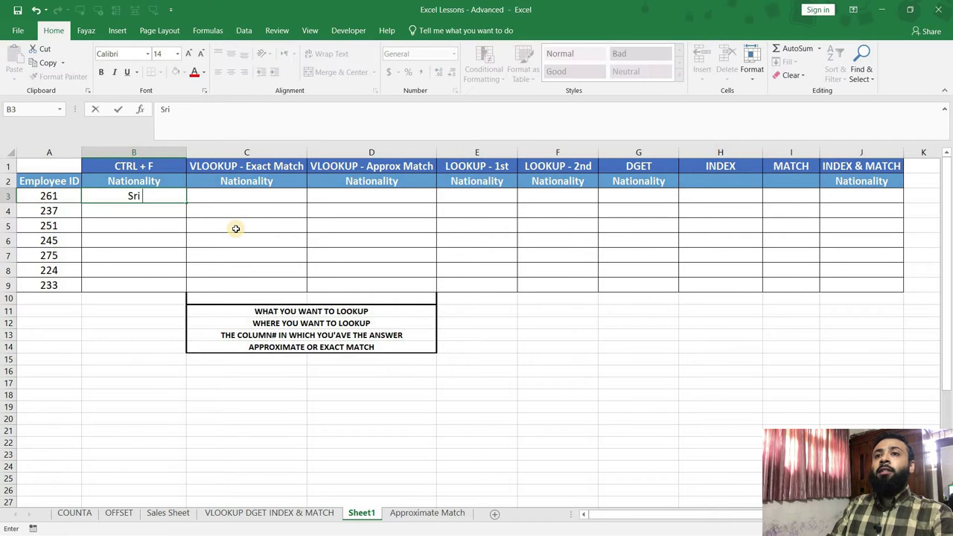
text(Lankan)
key(Return)
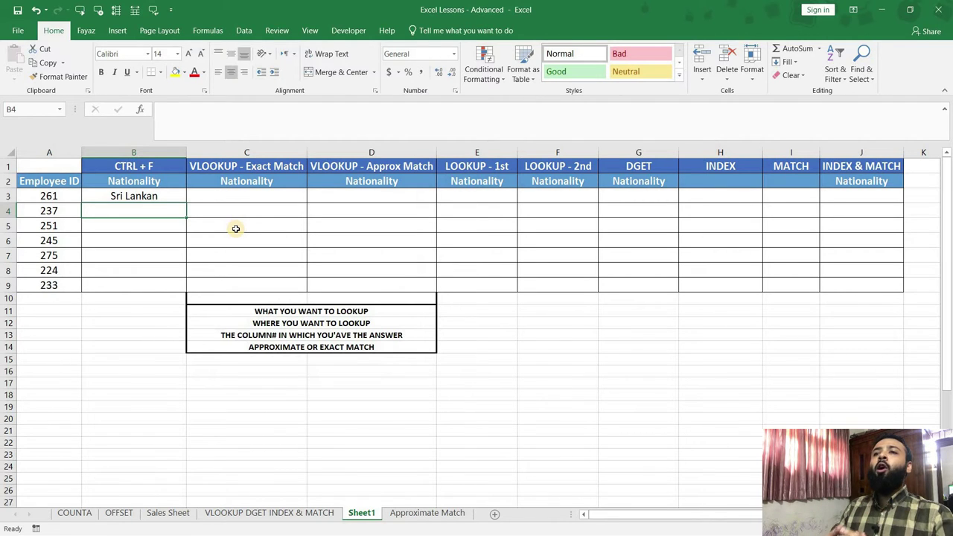
Start a VLOOKUP formula in cell C3 of Sheet1 with Sheet1!A3 as the lookup value.
drag(268, 169, 841, 168)
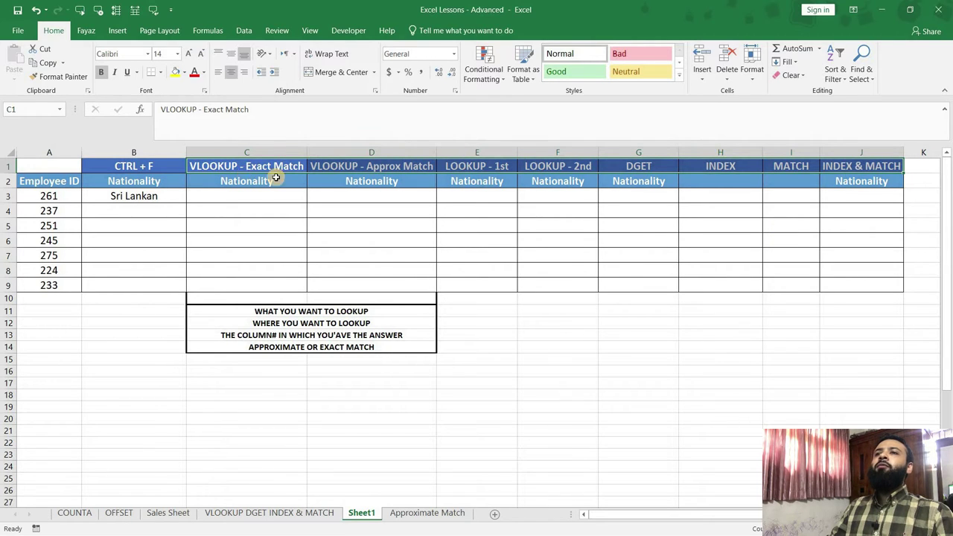
click(248, 168)
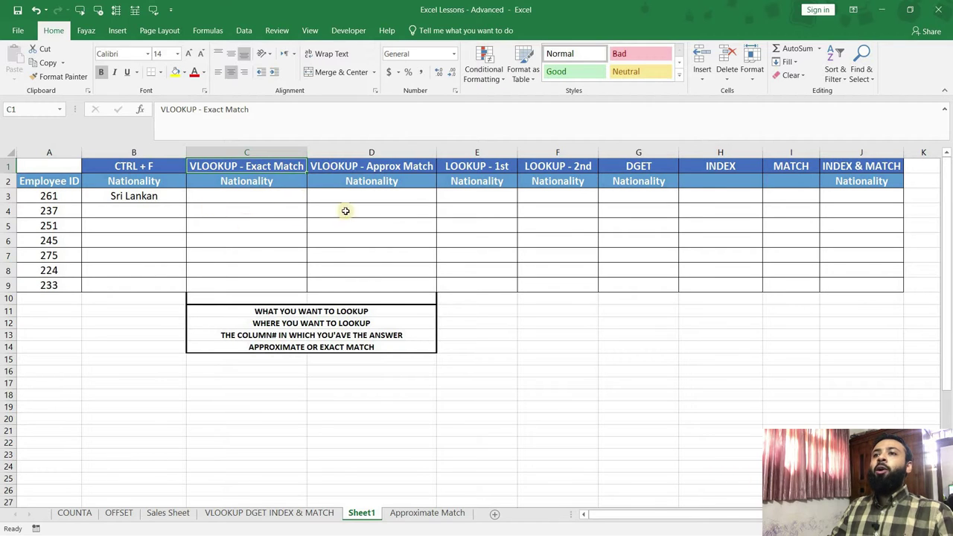
click(264, 202)
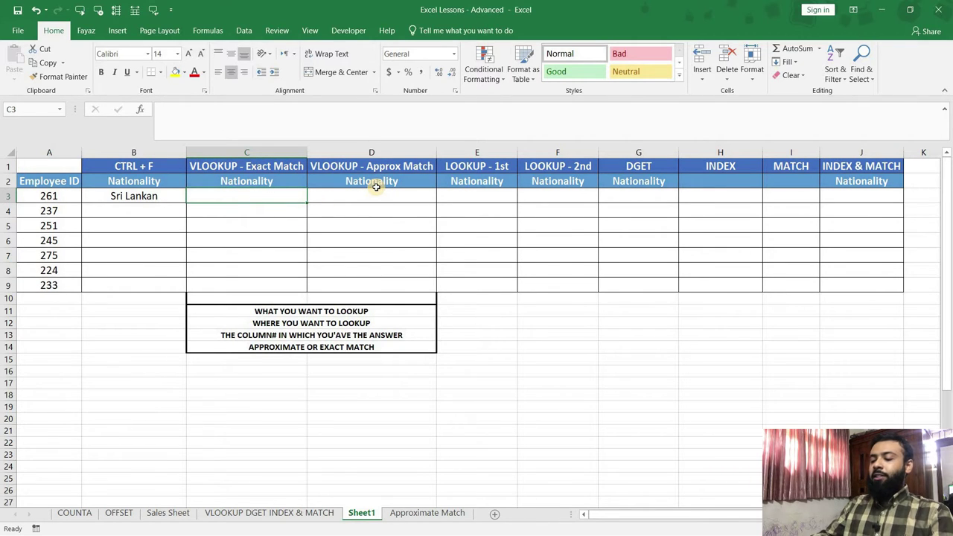
text(=vloo)
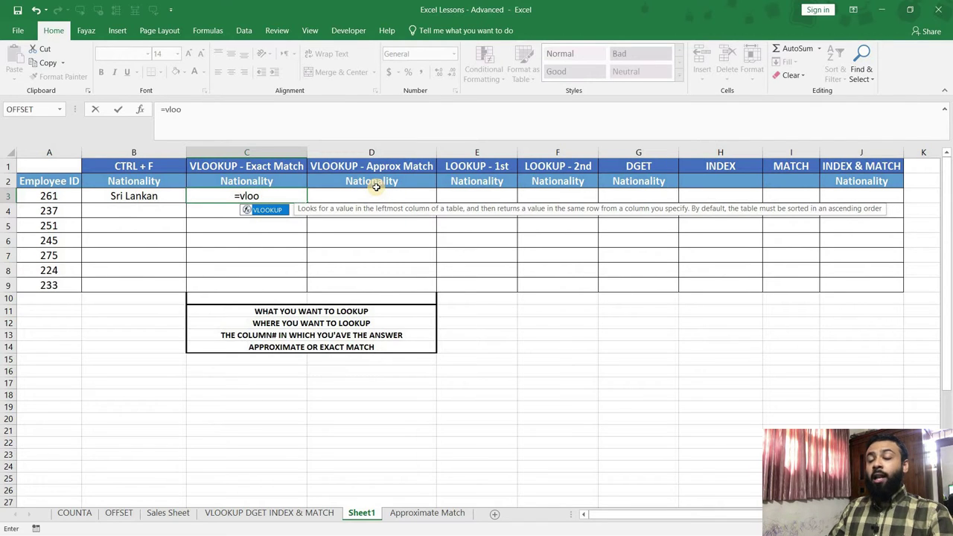
key(Tab)
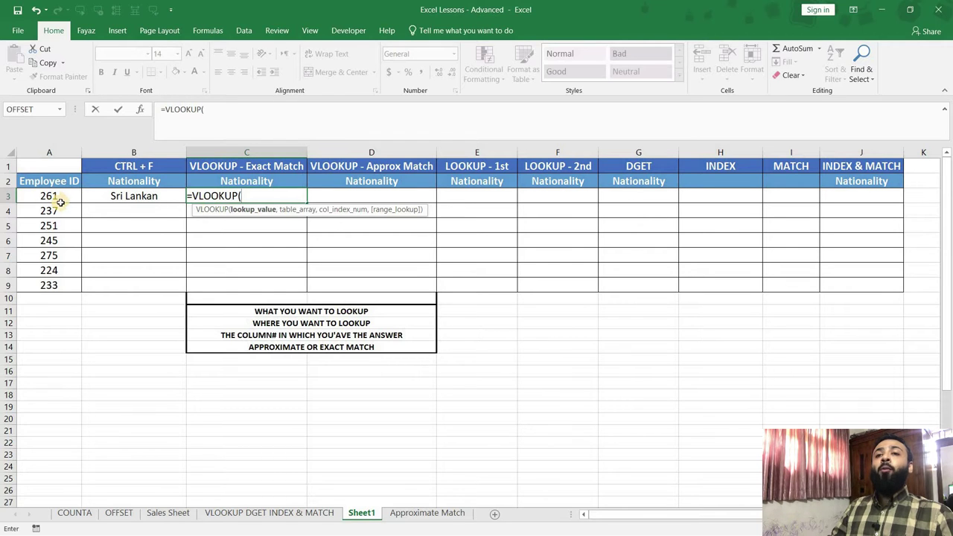
click(279, 513)
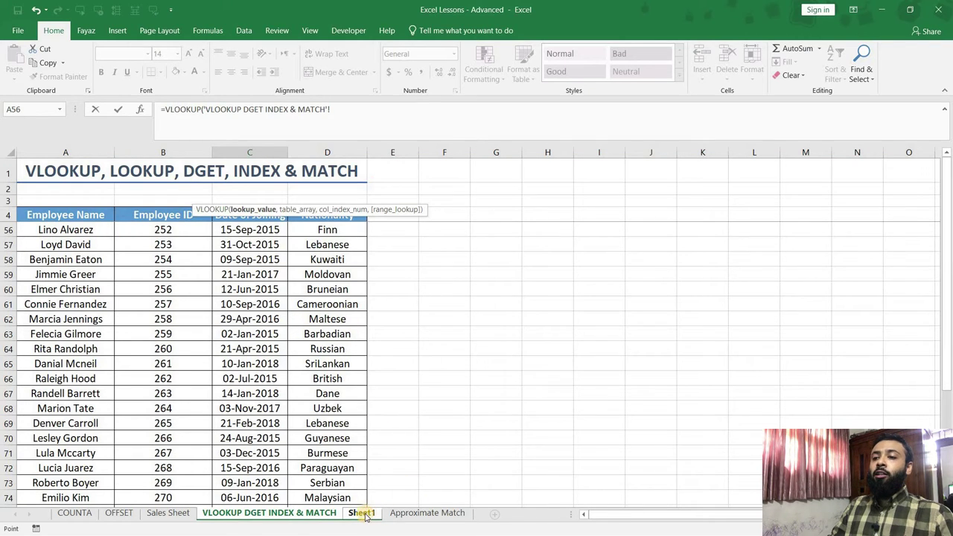
click(362, 514)
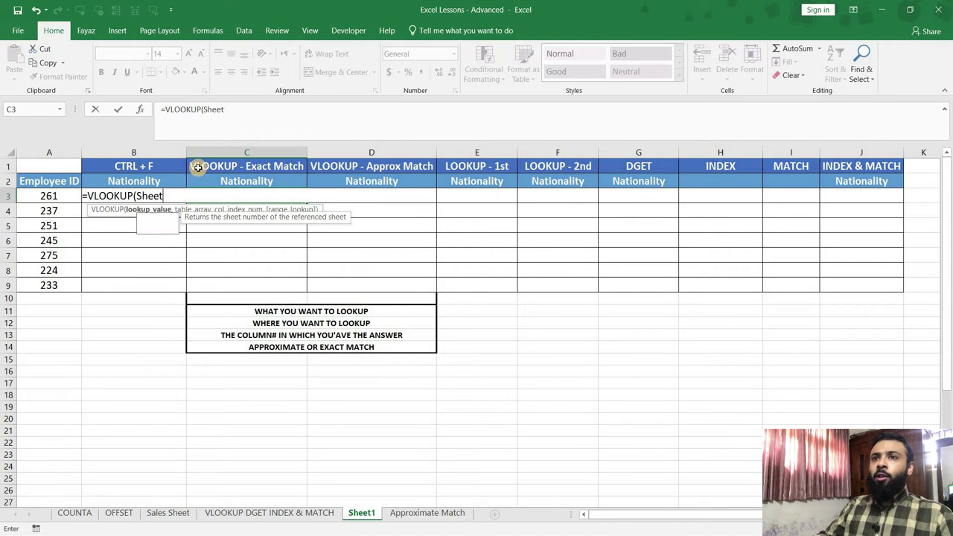
click(58, 196)
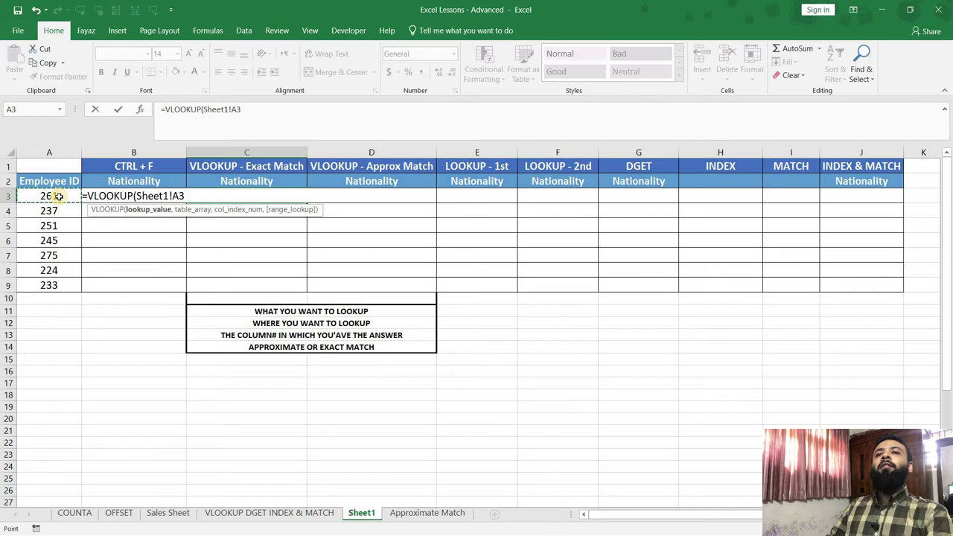
text(,)
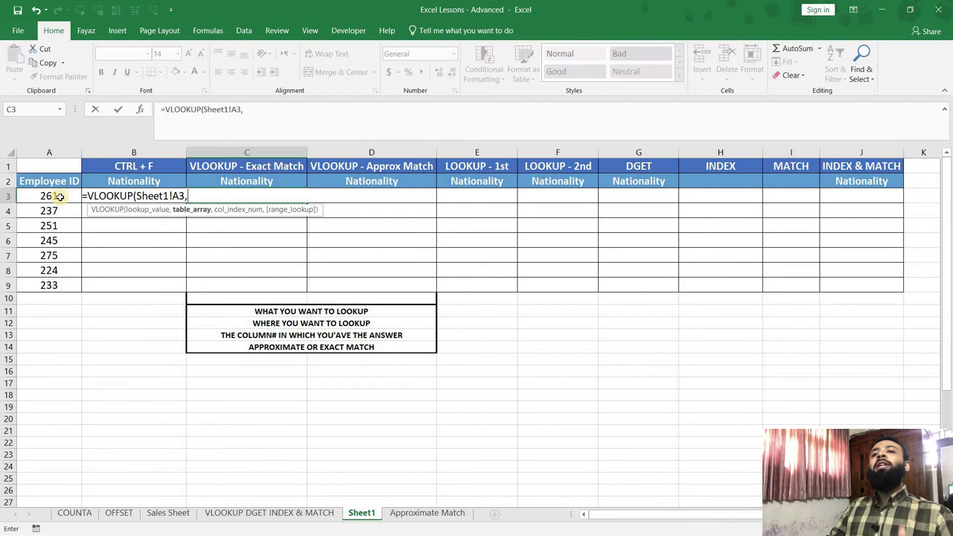
Set the VLOOKUP table array to B4:D104 on the VLOOKUP DGET INDEX & MATCH sheet, from Employee ID to Nationality.
click(241, 513)
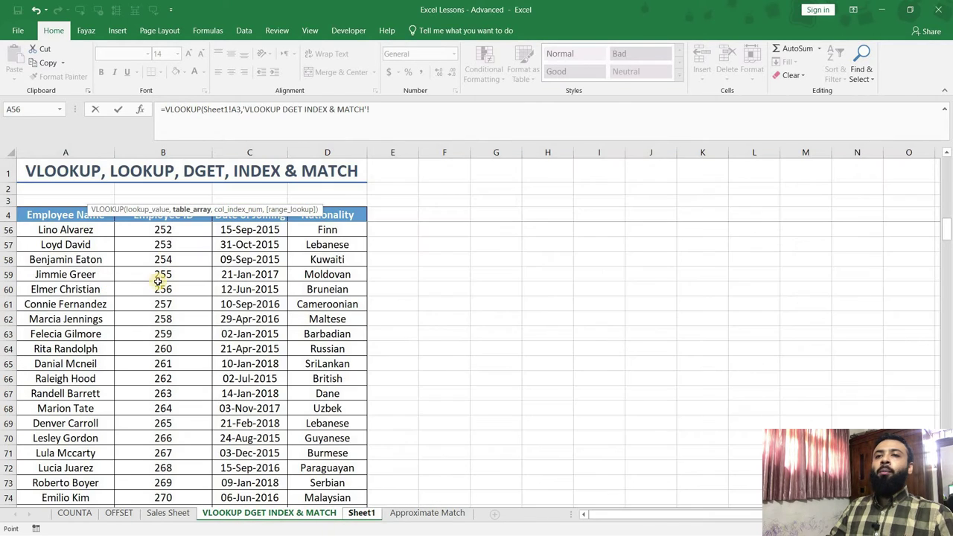
click(147, 221)
drag(171, 324, 172, 324)
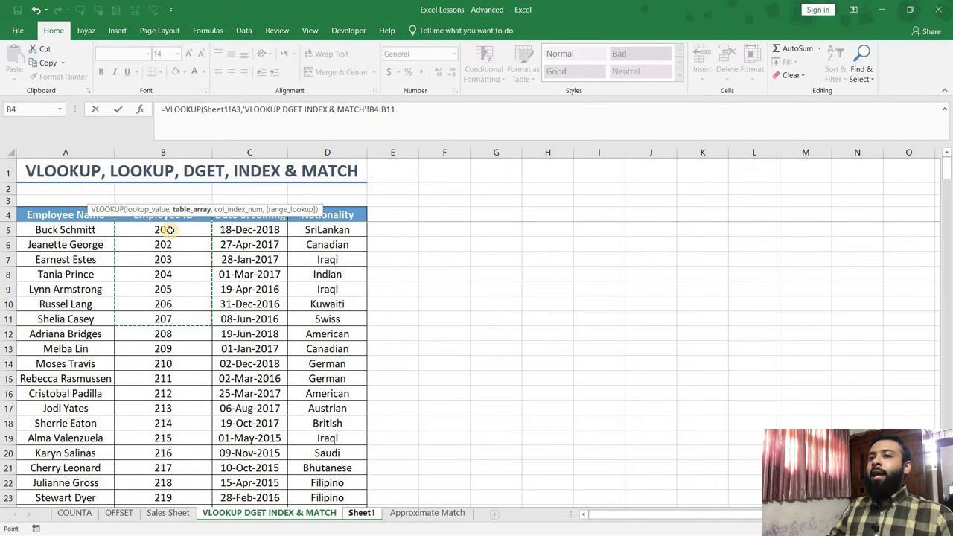
click(55, 216)
drag(56, 216, 365, 396)
mouse_move(148, 220)
mouse_down()
mouse_move(169, 305)
mouse_move(163, 220)
mouse_up()
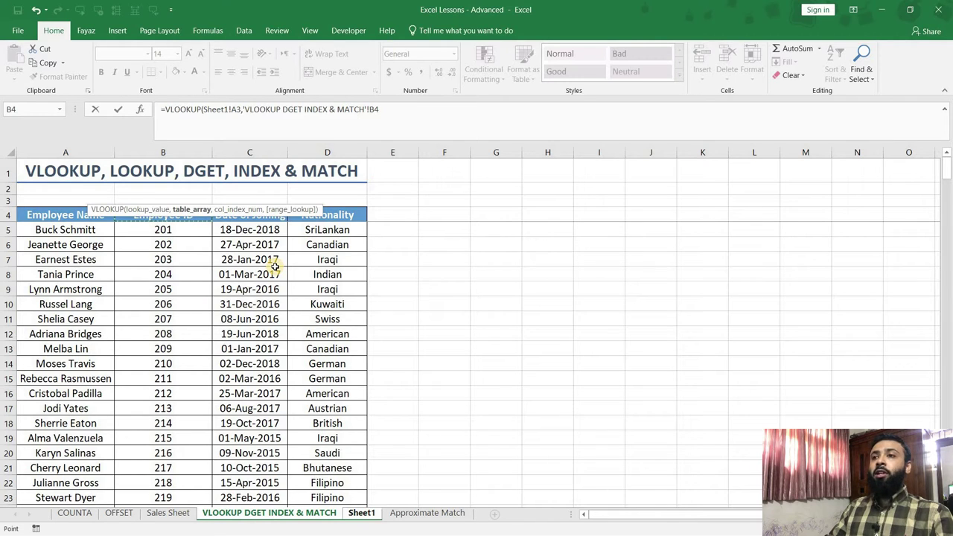
drag(355, 223, 113, 221)
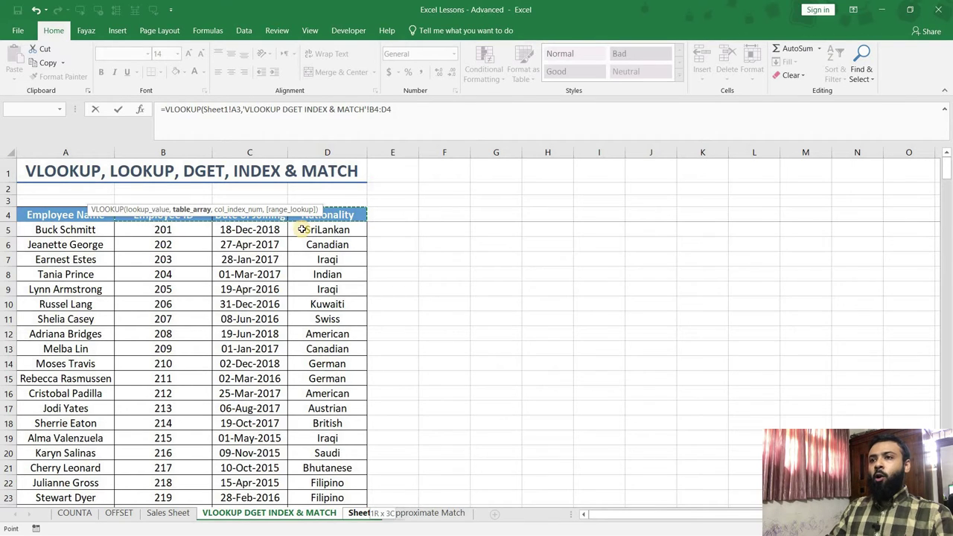
key(ctrl+shift+Down)
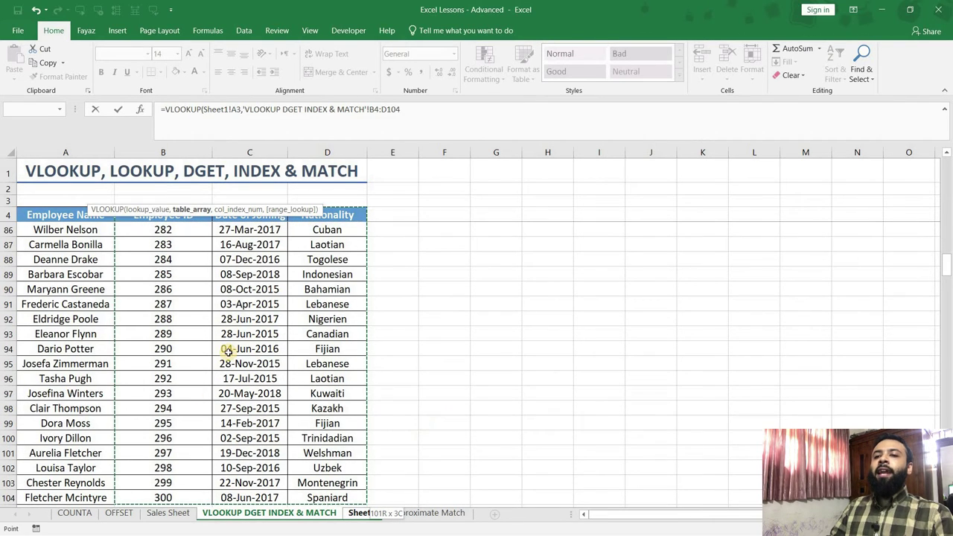
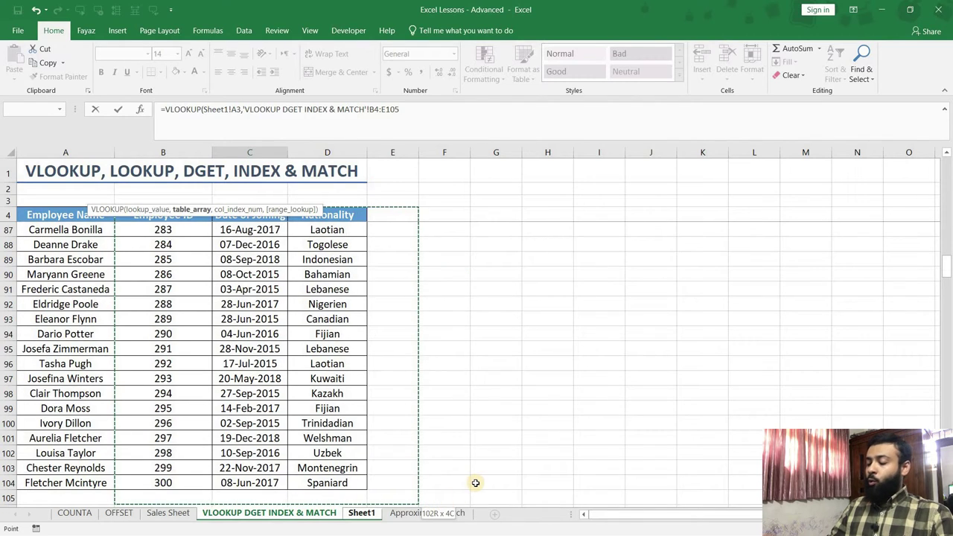
key(shift+Up)
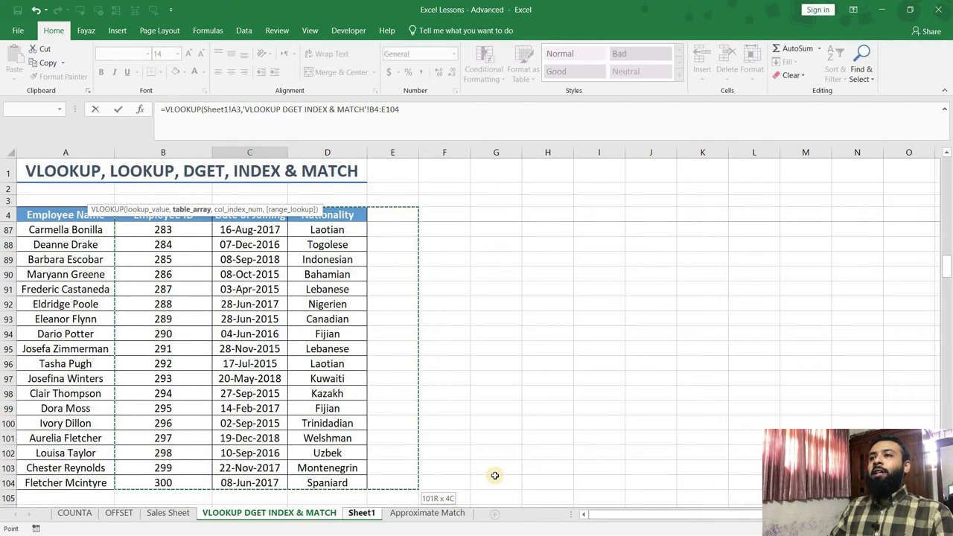
drag(494, 475, 416, 503)
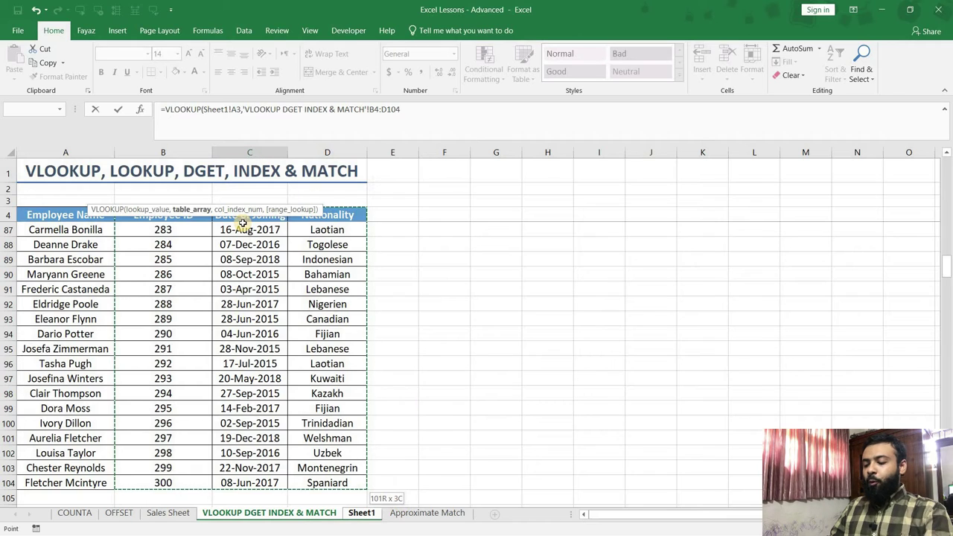
Complete the VLOOKUP formula with column index 3 and range lookup 0 for an exact match.
text(,)
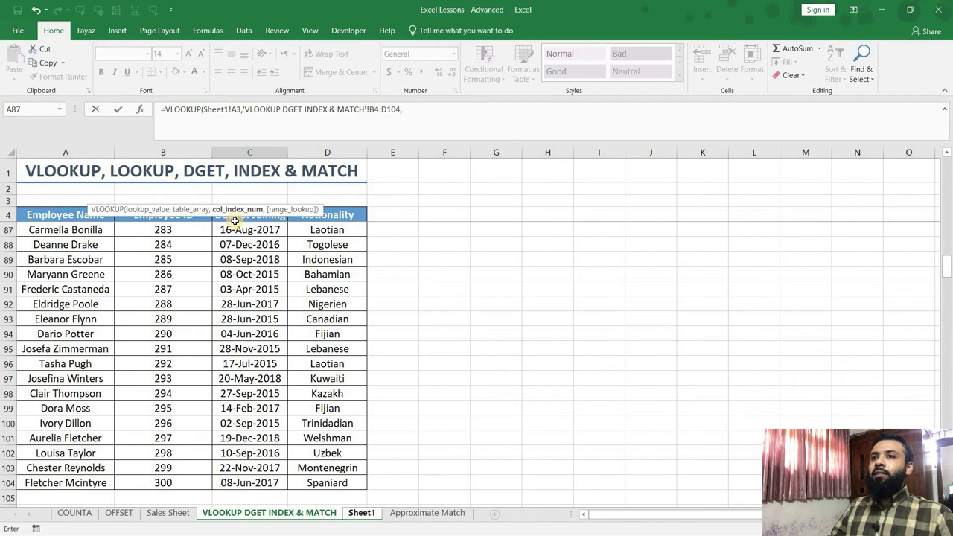
text(3,0)
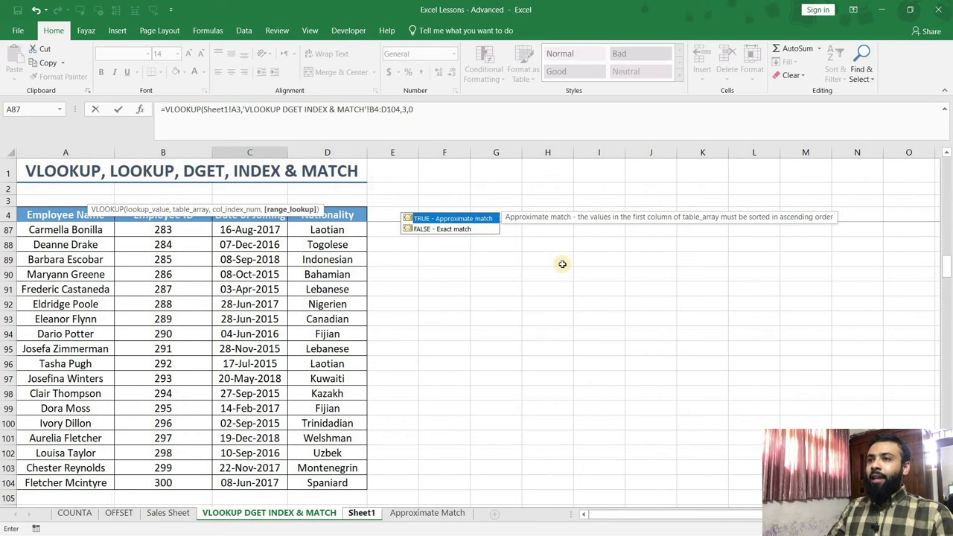
key(Return)
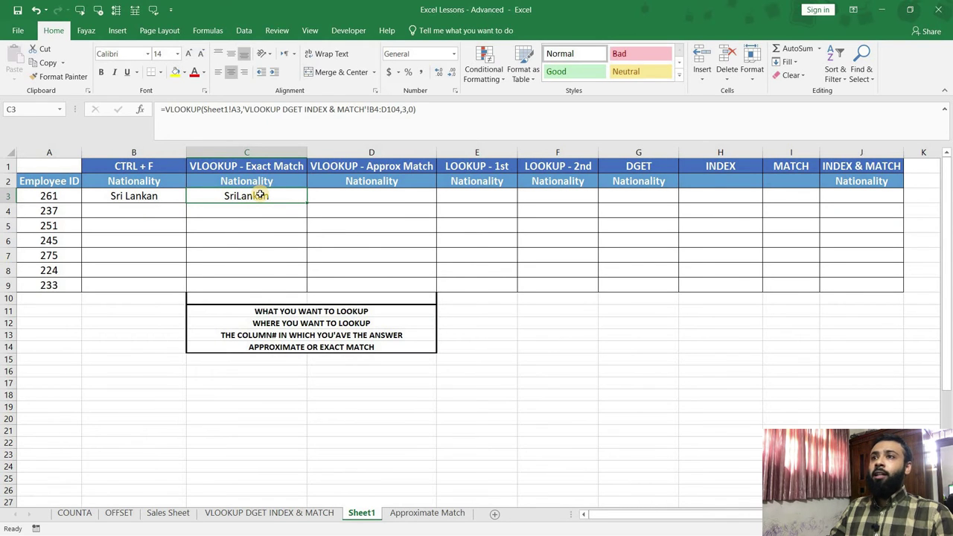
click(314, 514)
click(358, 513)
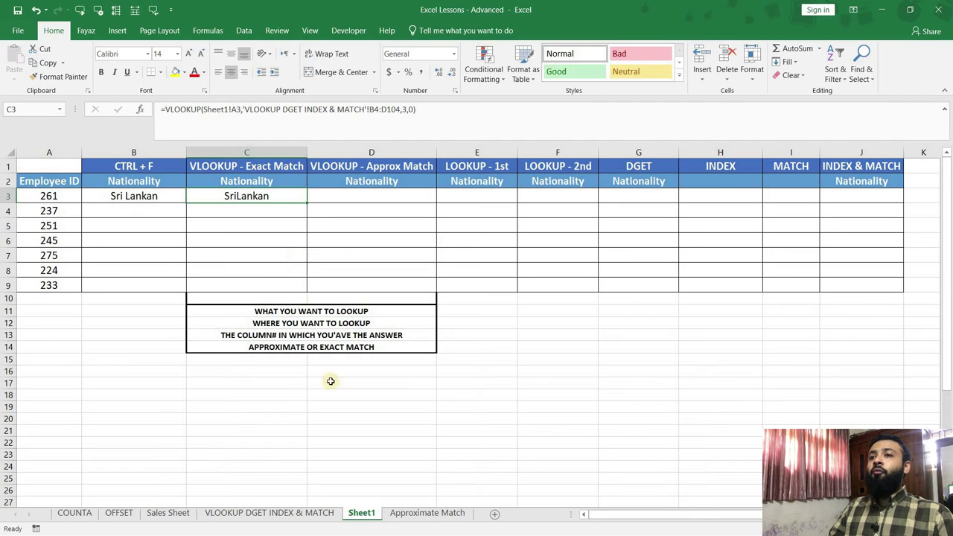
click(299, 513)
click(354, 515)
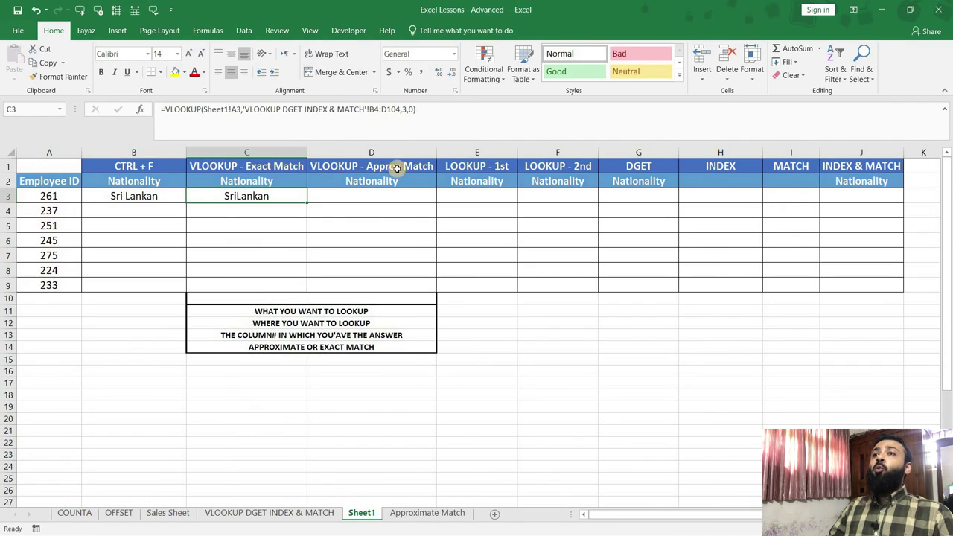
Make the table array in the C3 formula absolute as $B$4:$D$104.
click(374, 110)
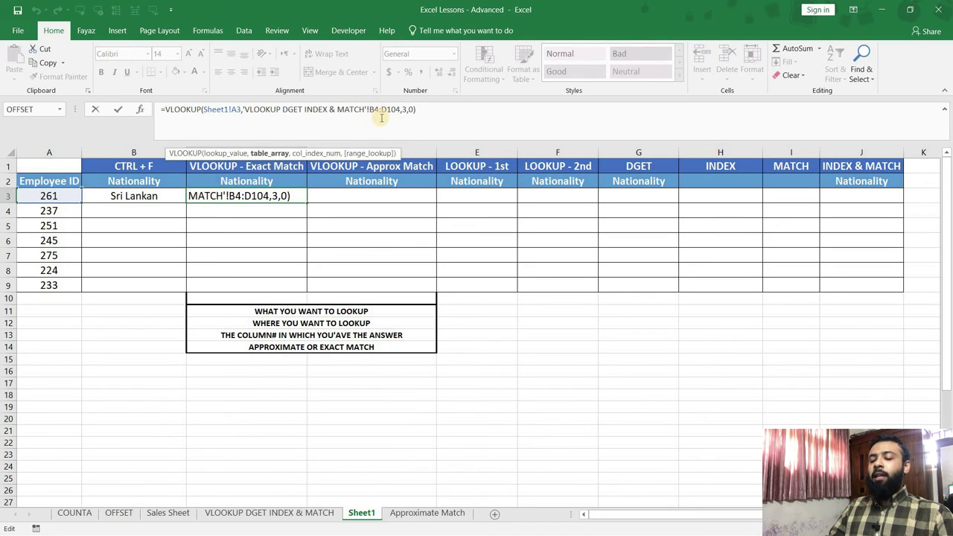
key(F4)
click(395, 109)
key(F4)
key(Return)
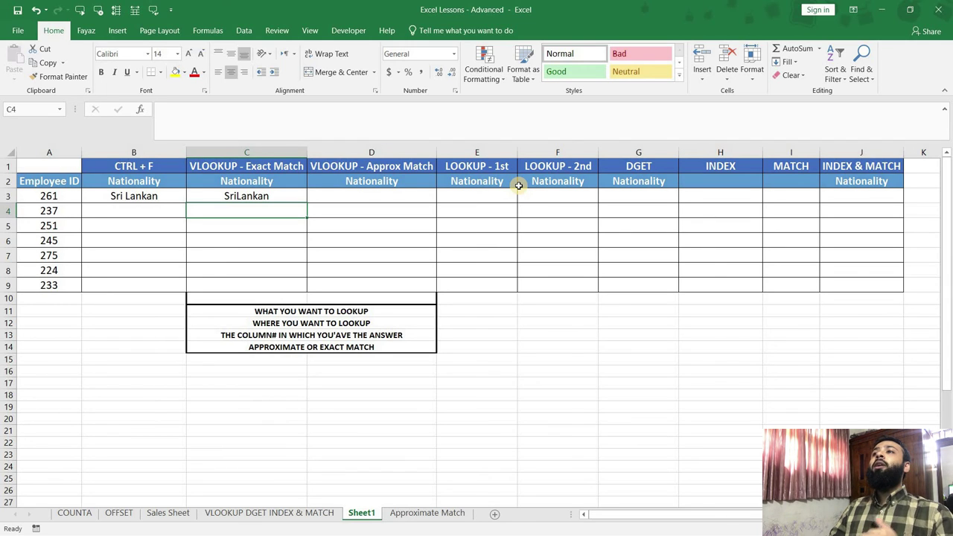
Fill the VLOOKUP formula from C3 down to C9 for the remaining employee IDs.
click(272, 195)
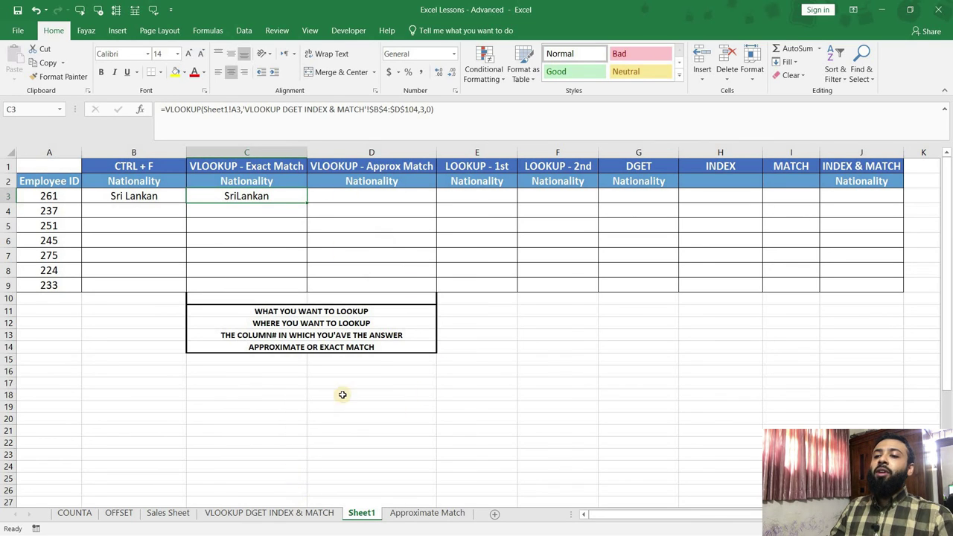
double_click(306, 202)
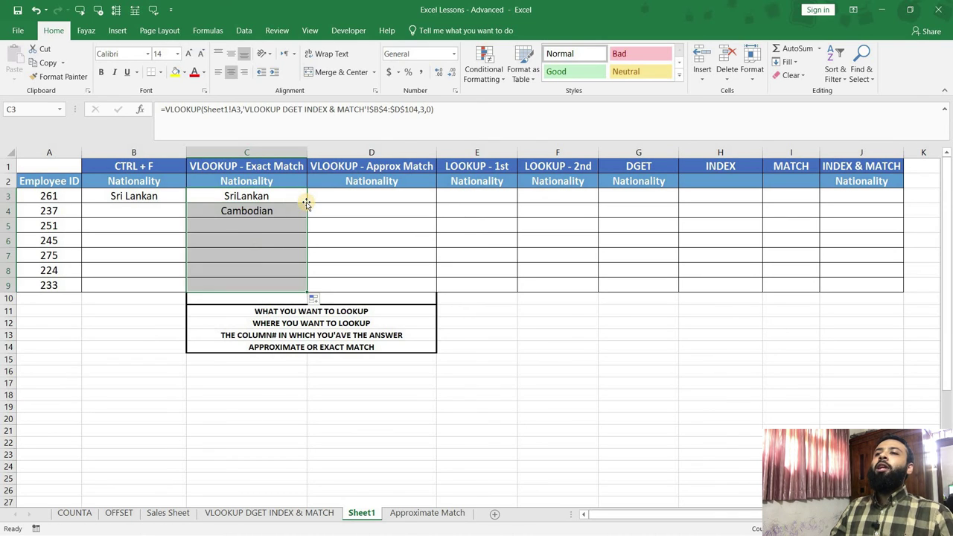
drag(49, 196, 57, 255)
Test the formula by changing A3 to the employee table's first ID and comparing C3 with that record's nationality.
click(47, 196)
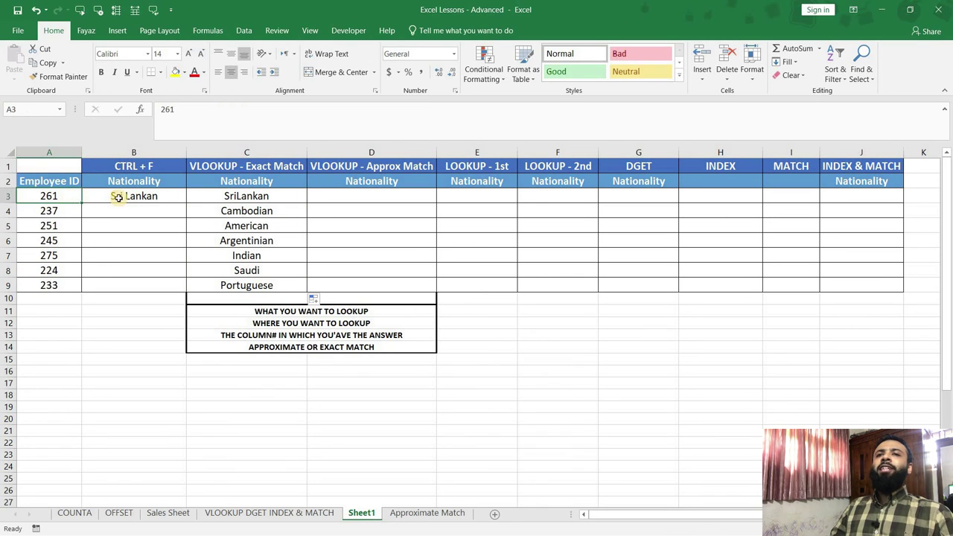
text(201)
key(Return)
click(268, 191)
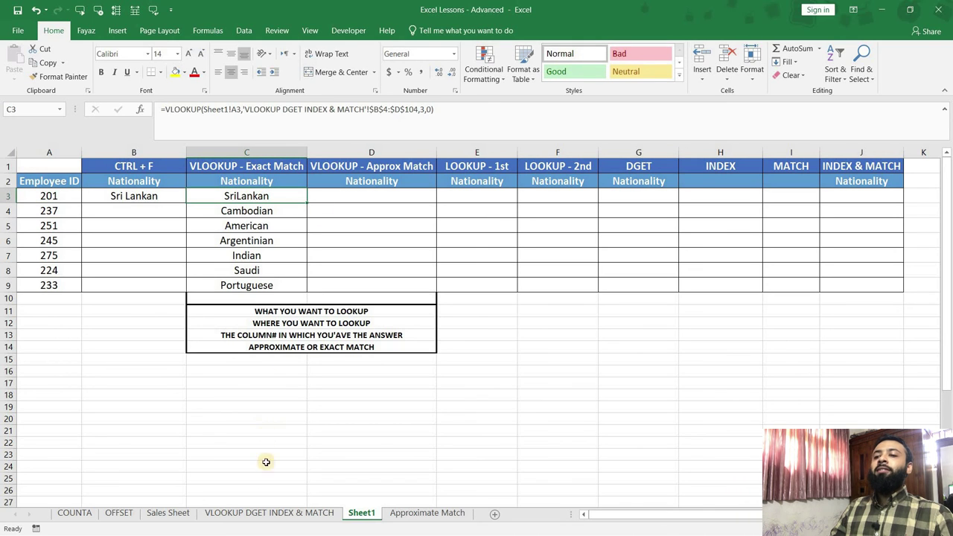
click(256, 513)
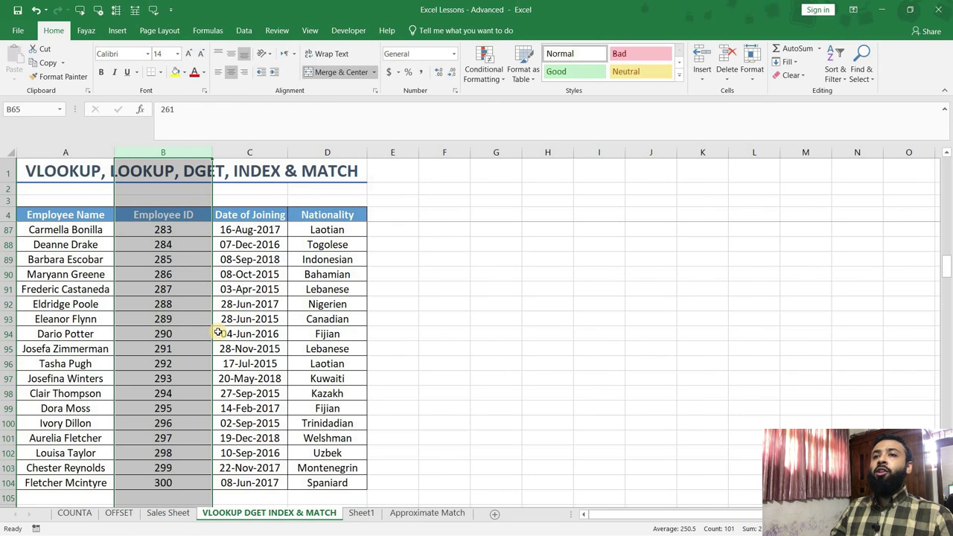
scroll(219, 334, up, 20)
click(195, 232)
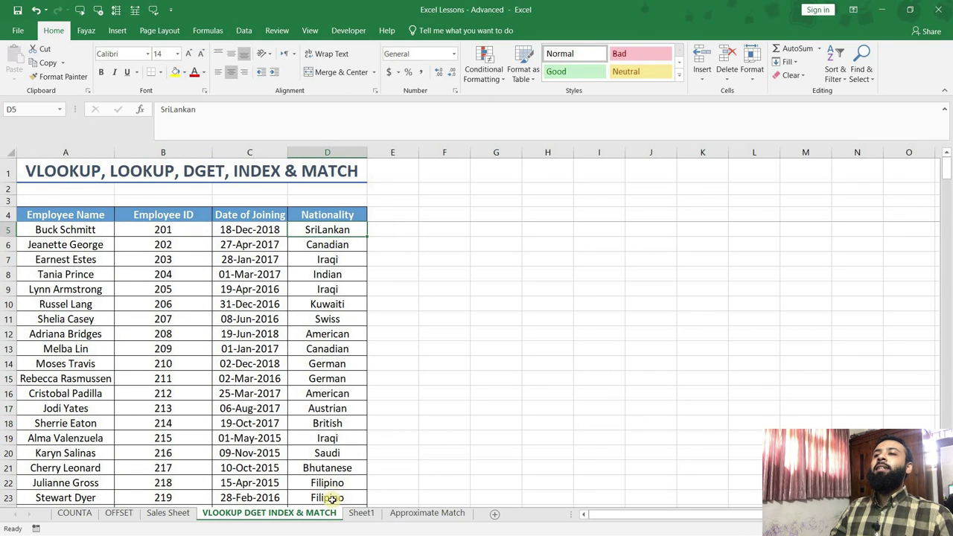
Change A3 in Sheet1 to the employee table's second ID and compare C3 with that record's nationality.
click(361, 513)
click(39, 197)
text(202)
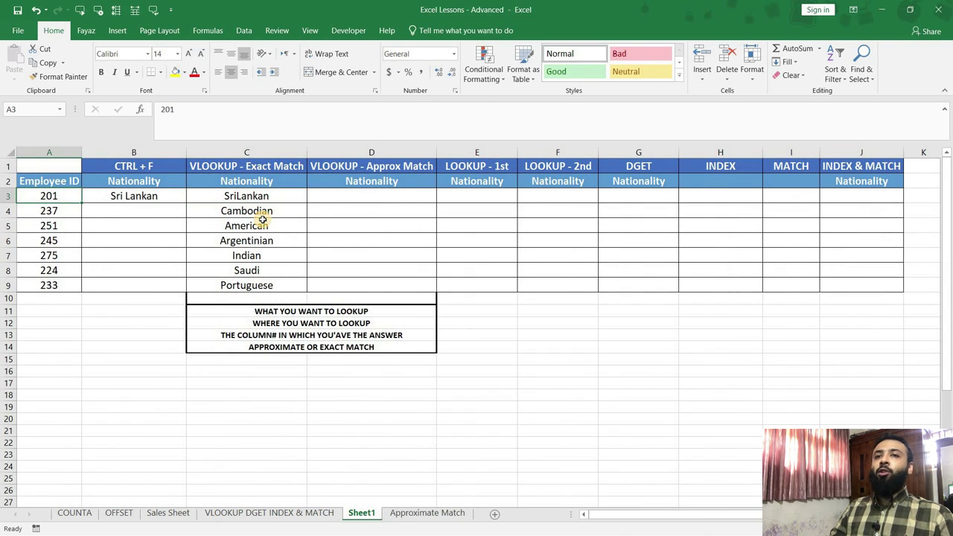
click(245, 196)
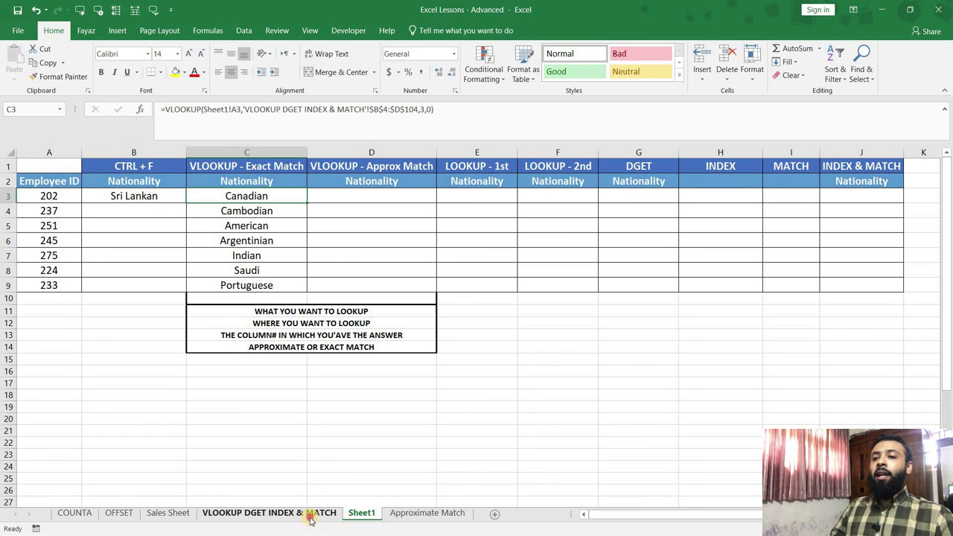
key(ctrl+Page_Up)
click(183, 247)
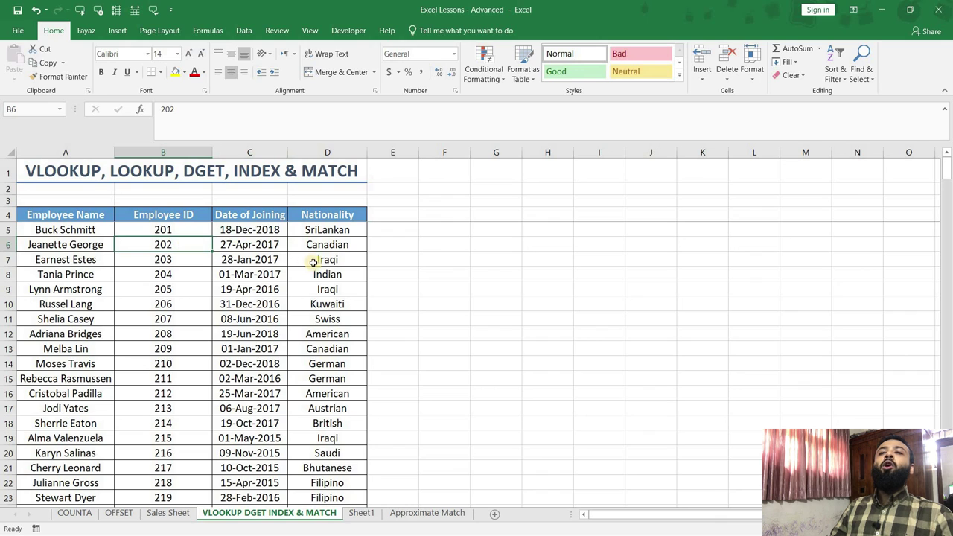
click(349, 249)
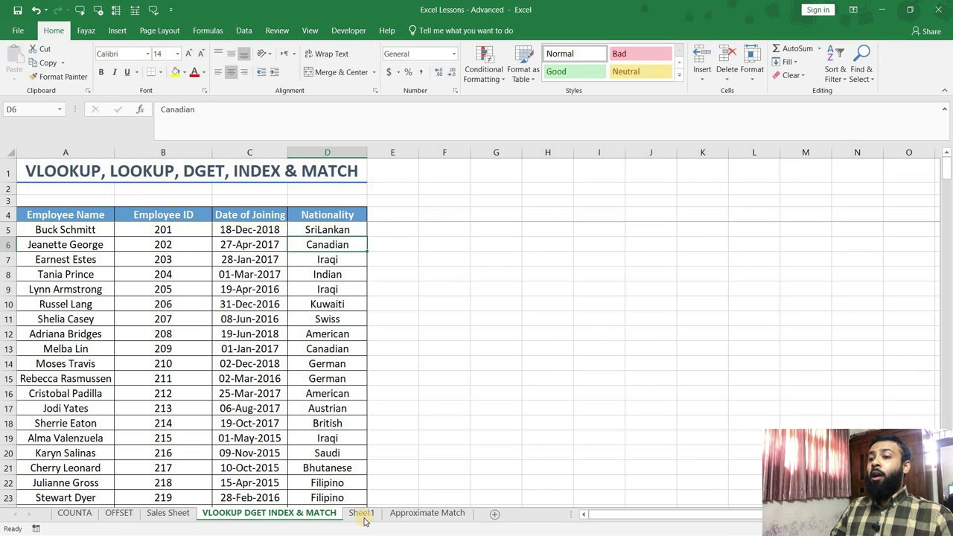
key(ctrl+Page_Down)
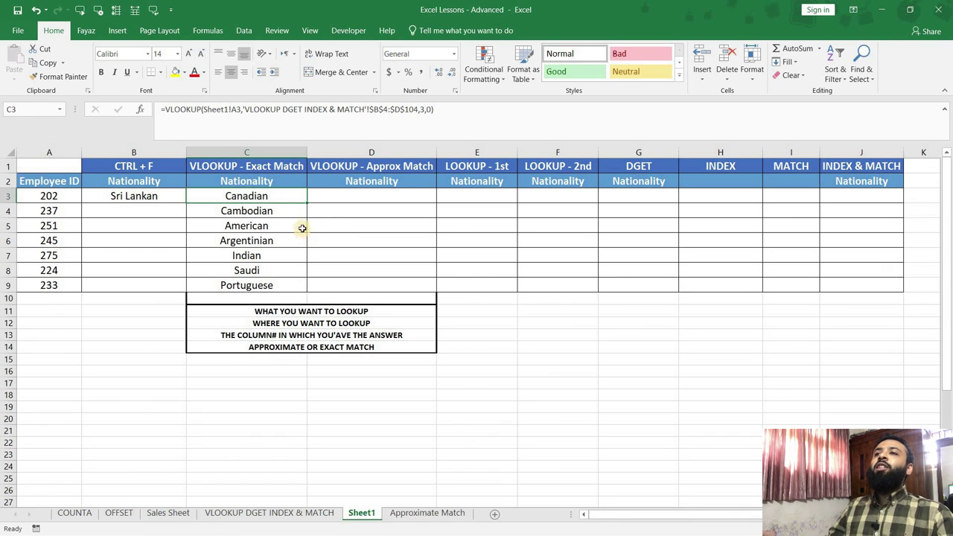
click(406, 167)
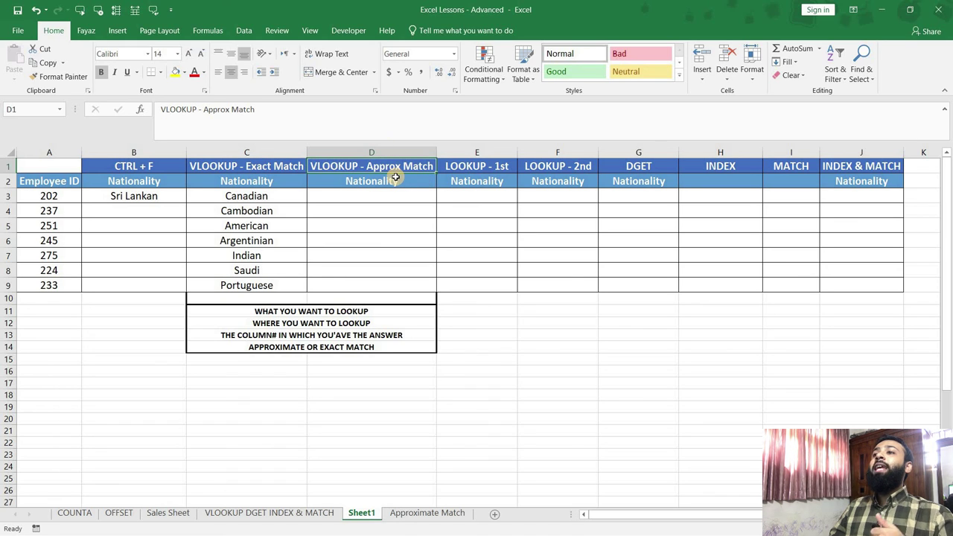
click(246, 196)
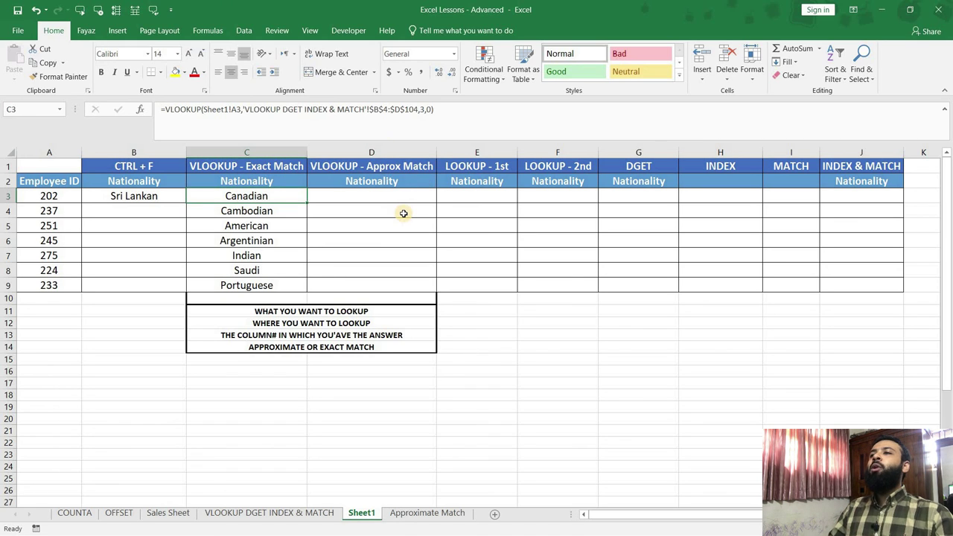